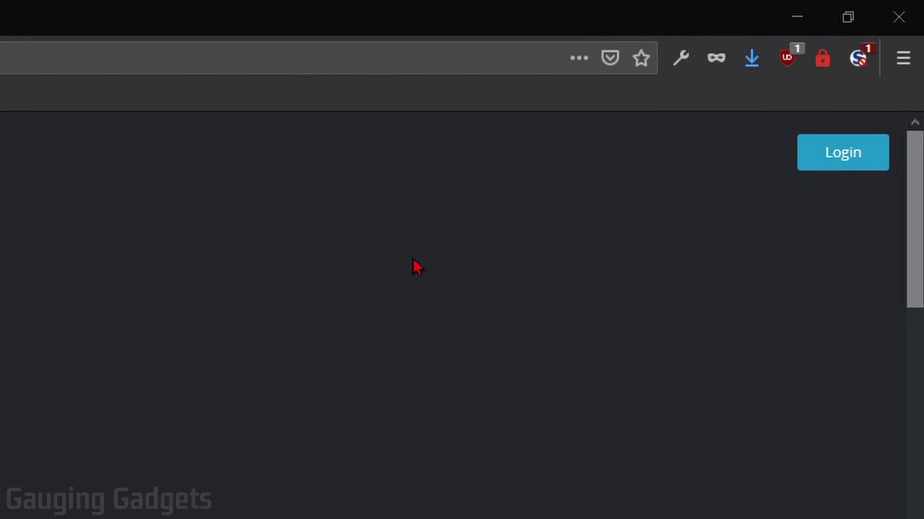
- Log in to MEE6 with Discord, authorize access, and go to My Servers
{"action": "left_click", "coordinate": [836, 170]}
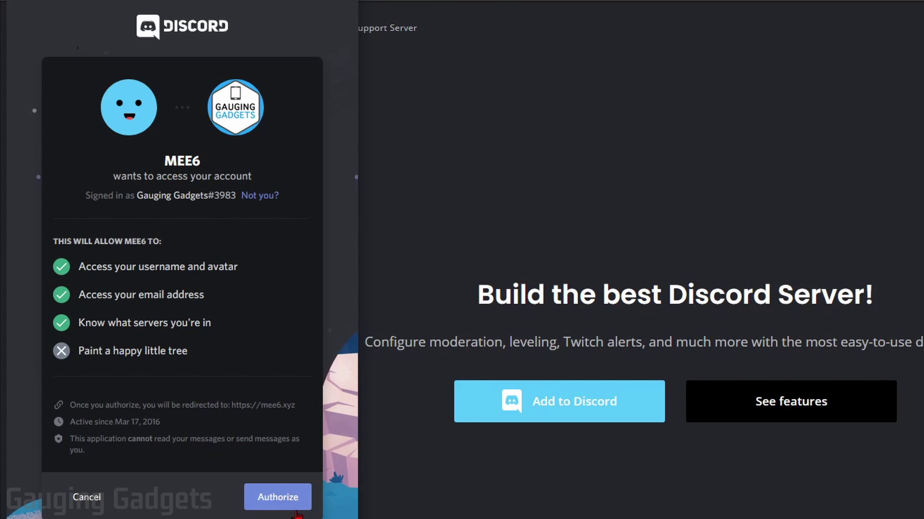
{"action": "left_click", "coordinate": [278, 502]}
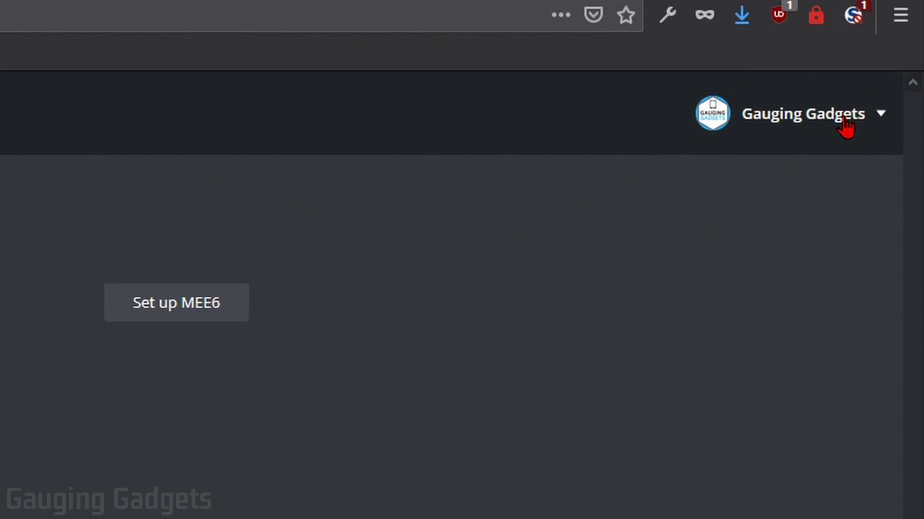
{"action": "left_click", "coordinate": [891, 69]}
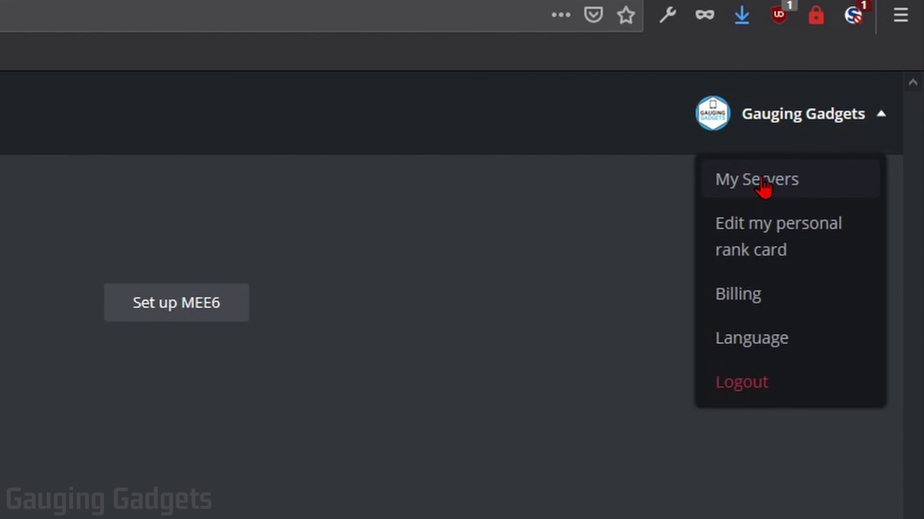
{"action": "left_click", "coordinate": [764, 185]}
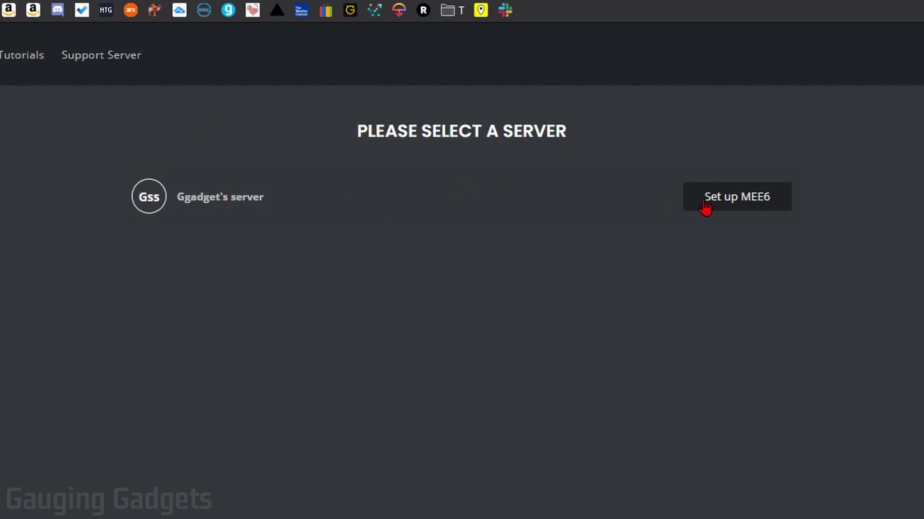
{"action": "left_click", "coordinate": [736, 202]}
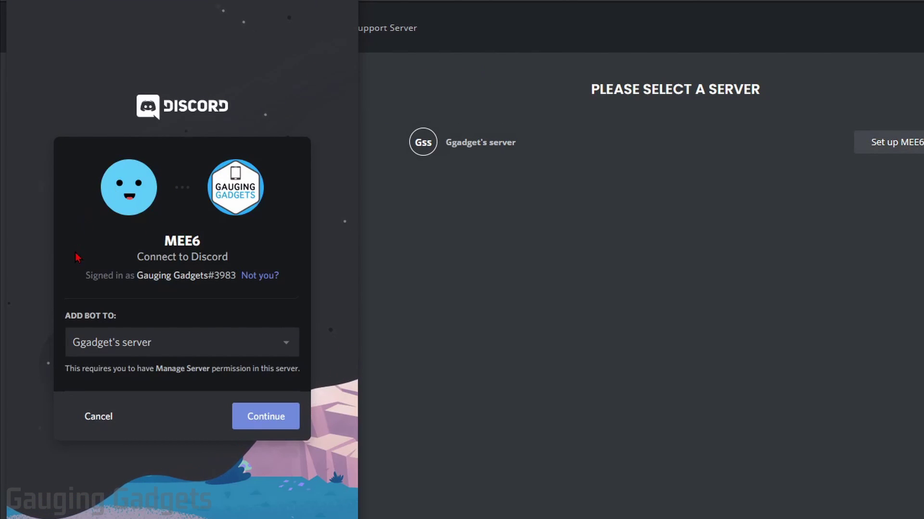
{"action": "left_click", "coordinate": [182, 350]}
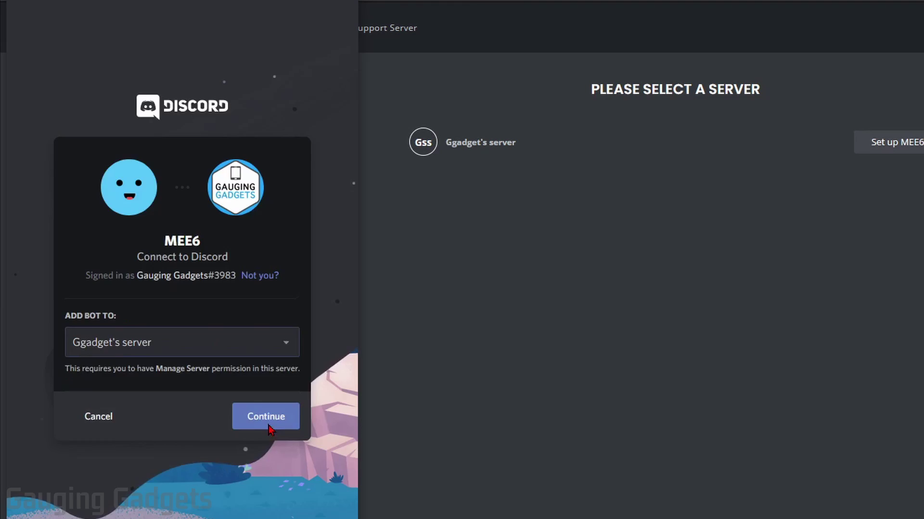
{"action": "left_click", "coordinate": [267, 426]}
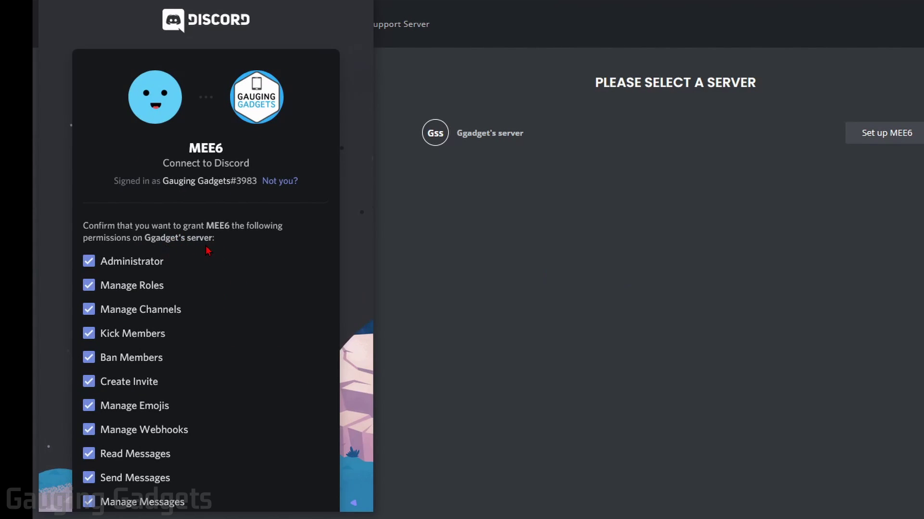
{"action": "scroll", "coordinate": [204, 234], "scroll_direction": "down", "scroll_amount": 3}
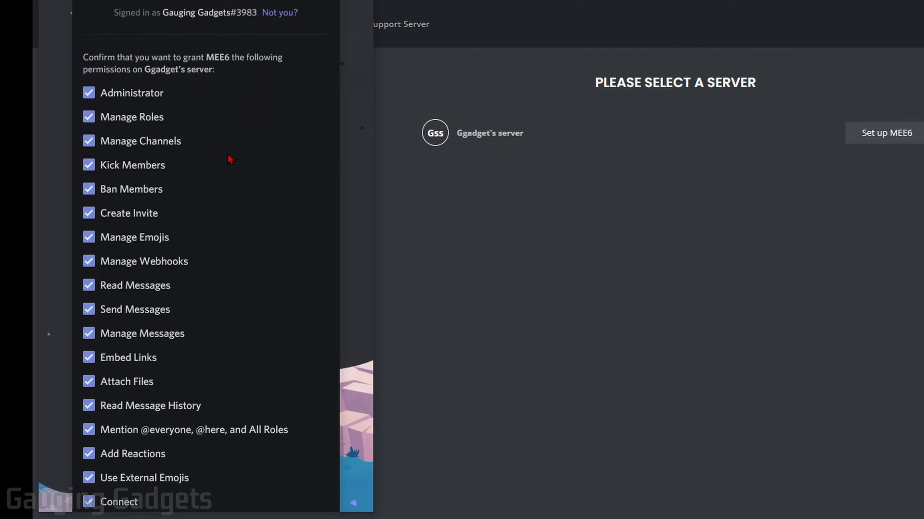
{"action": "scroll", "coordinate": [229, 159], "scroll_direction": "down", "scroll_amount": 5}
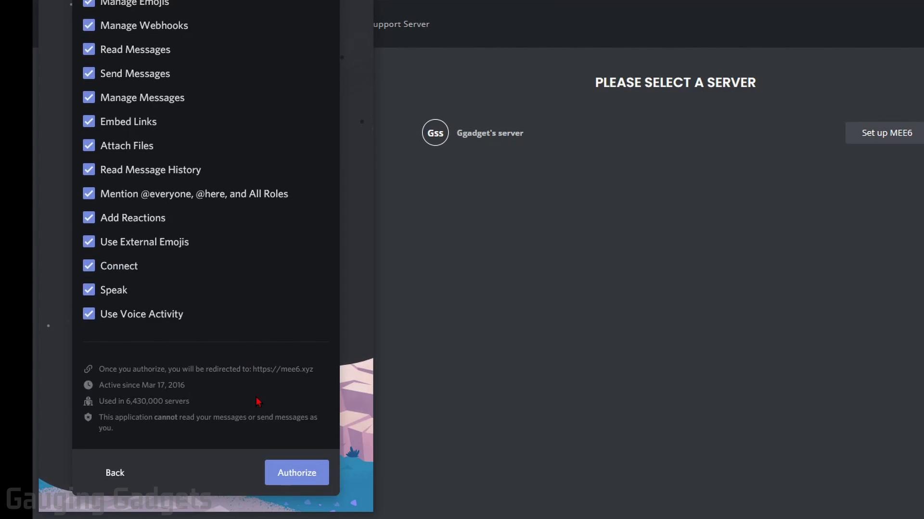
{"action": "left_click", "coordinate": [297, 476]}
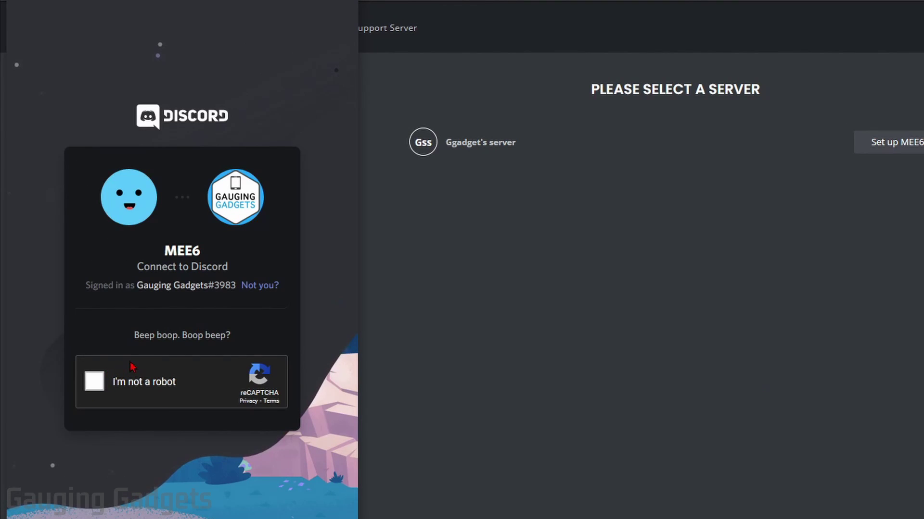
{"action": "left_click", "coordinate": [96, 382]}
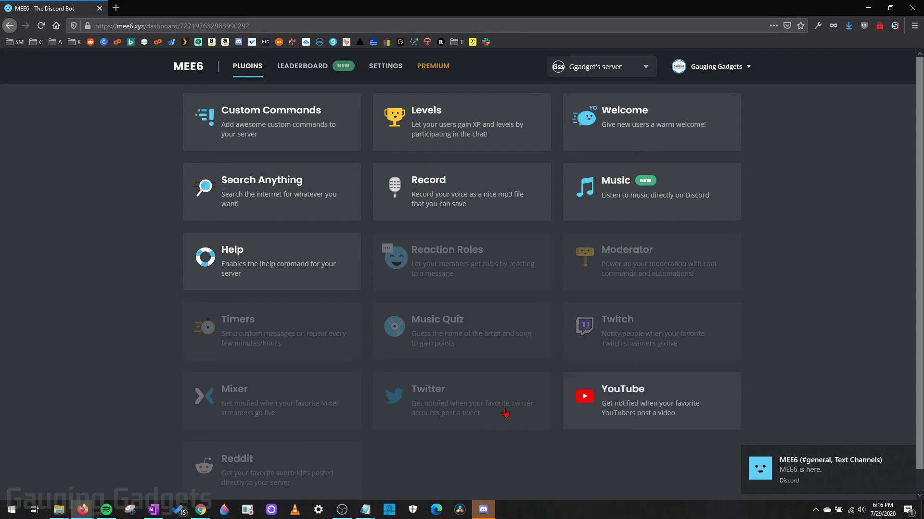
{"action": "left_click", "coordinate": [483, 511]}
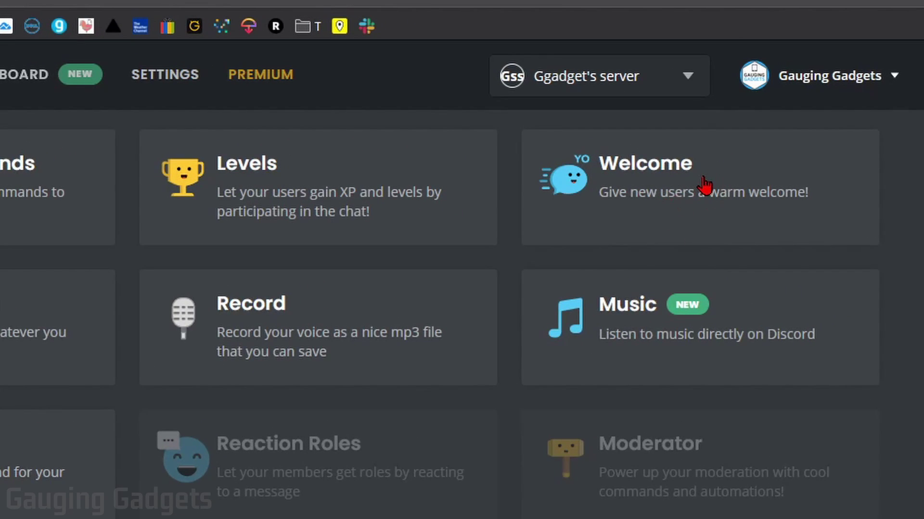
{"action": "left_click", "coordinate": [654, 120]}
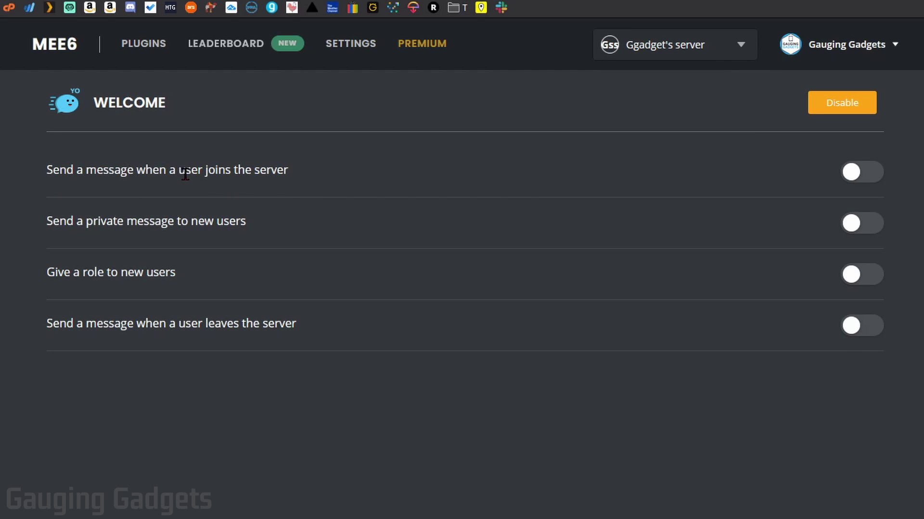
- Enable join messages in #general with an added Gauging Gadgets subscribe request, and save
{"action": "left_click", "coordinate": [869, 181]}
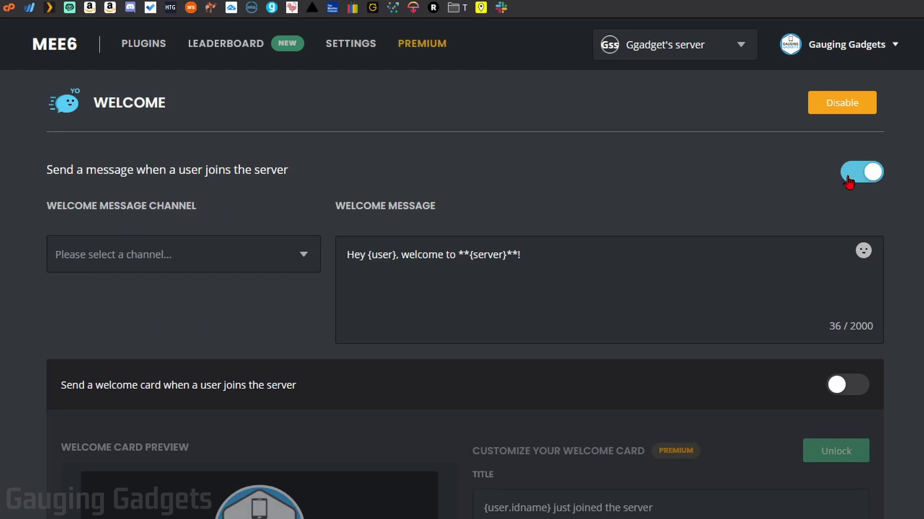
{"action": "left_click", "coordinate": [302, 262]}
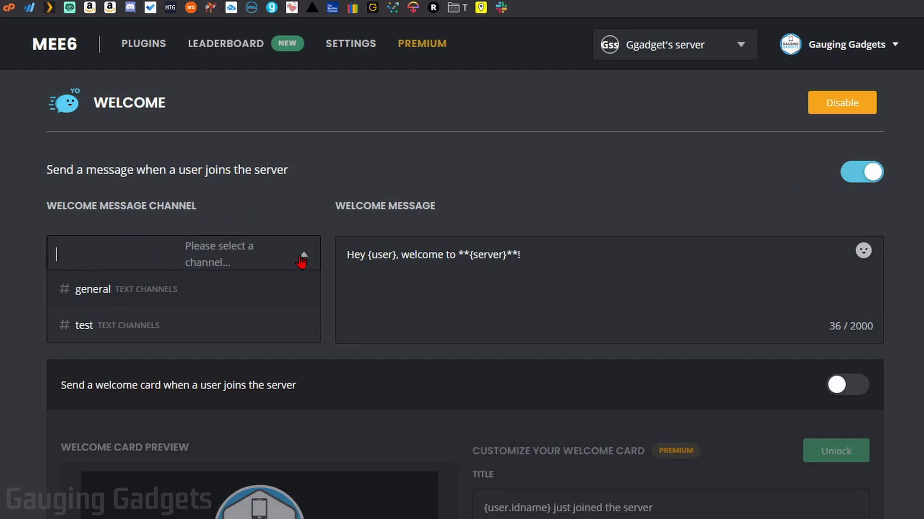
{"action": "left_click", "coordinate": [134, 297]}
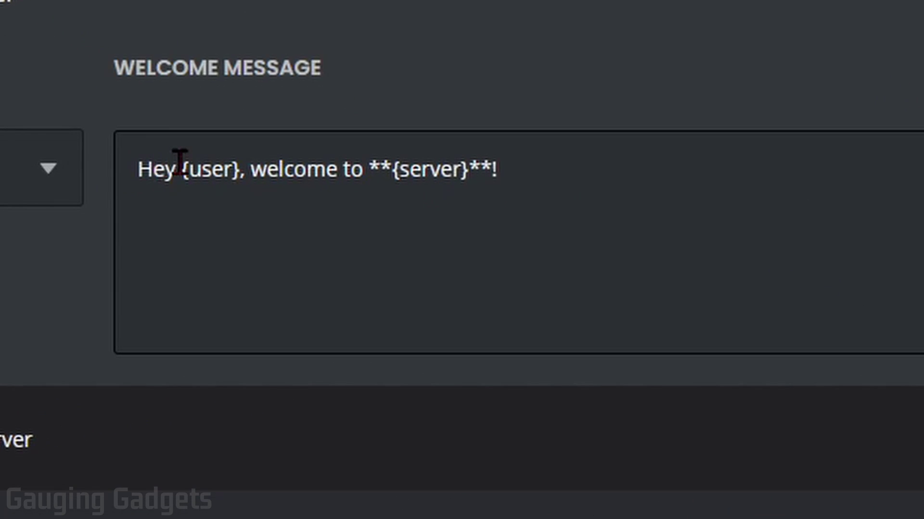
{"action": "left_click_drag", "start_coordinate": [181, 169], "coordinate": [239, 166]}
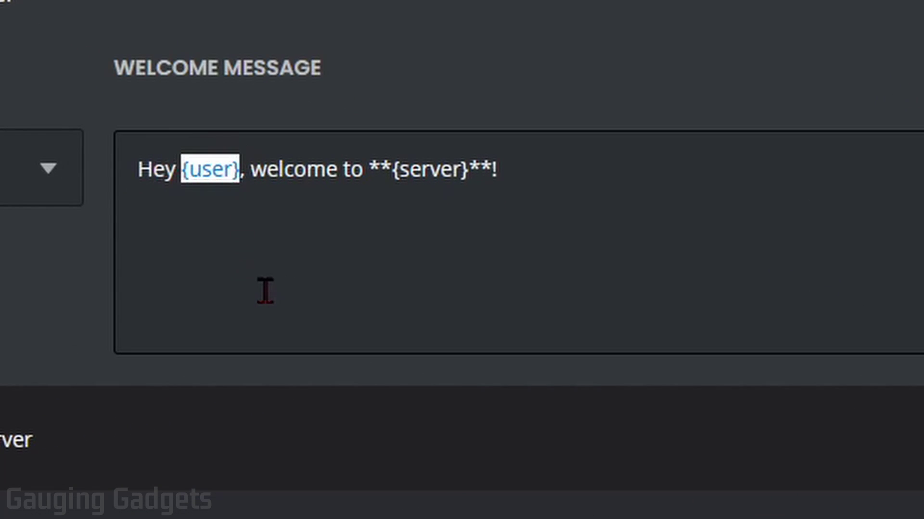
{"action": "left_click_drag", "start_coordinate": [391, 174], "coordinate": [468, 175]}
{"action": "type", "text": "Please Subscribe to Gauging Gadgets on YouTube!"}
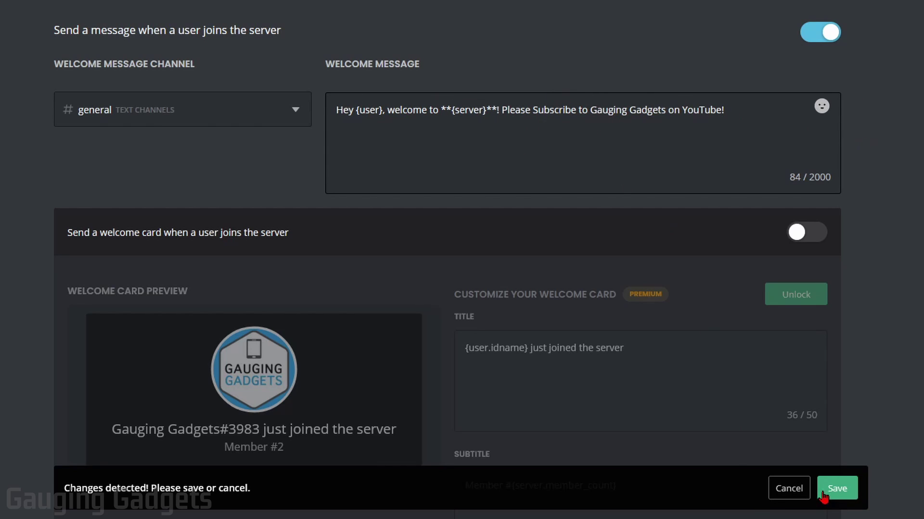
{"action": "left_click", "coordinate": [840, 494]}
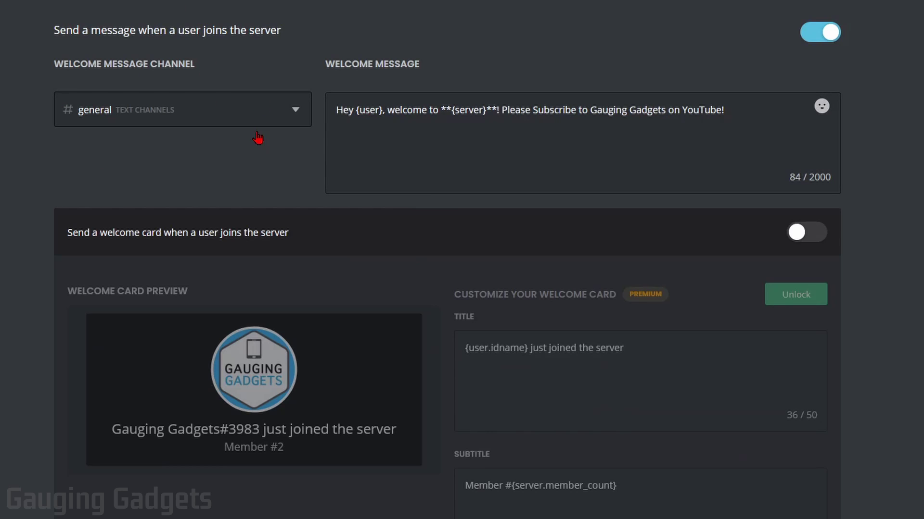
- Enable a private DM telling new users to have a great time in the server, and save
{"action": "scroll", "coordinate": [263, 173], "scroll_direction": "down", "scroll_amount": 8}
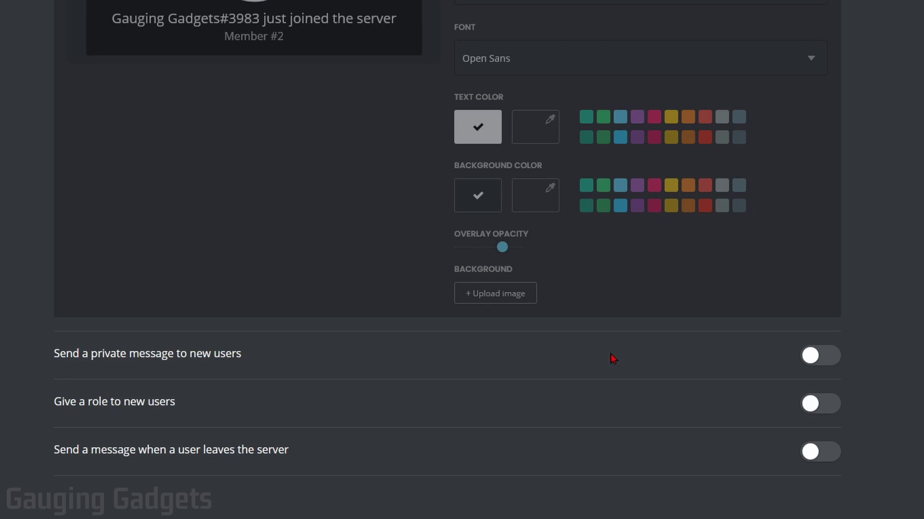
{"action": "left_click", "coordinate": [828, 366]}
{"action": "scroll", "coordinate": [304, 133], "scroll_direction": "down", "scroll_amount": 5}
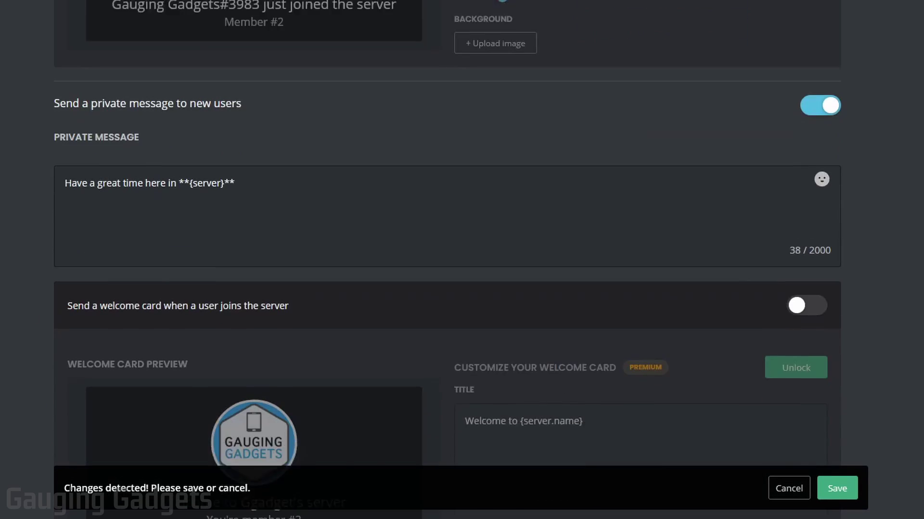
{"action": "left_click", "coordinate": [323, 167]}
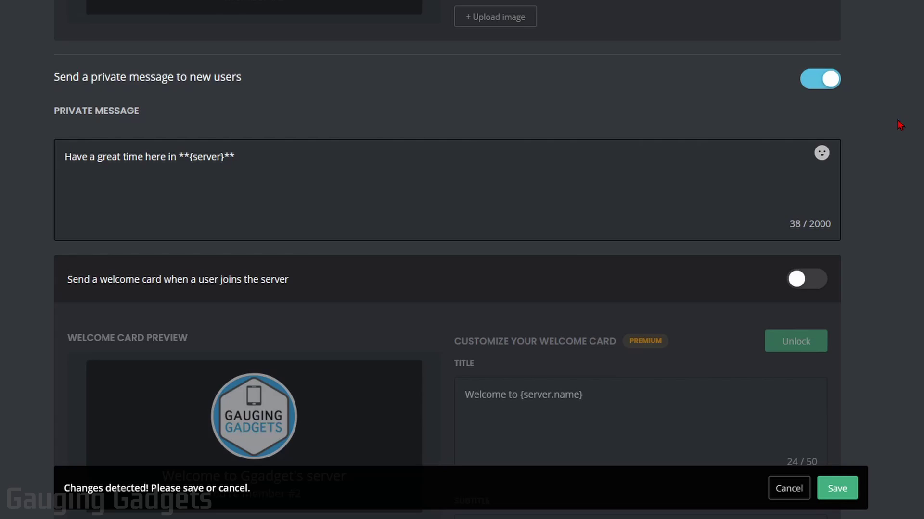
{"action": "scroll", "coordinate": [899, 124], "scroll_direction": "down", "scroll_amount": 10}
{"action": "left_click", "coordinate": [838, 490]}
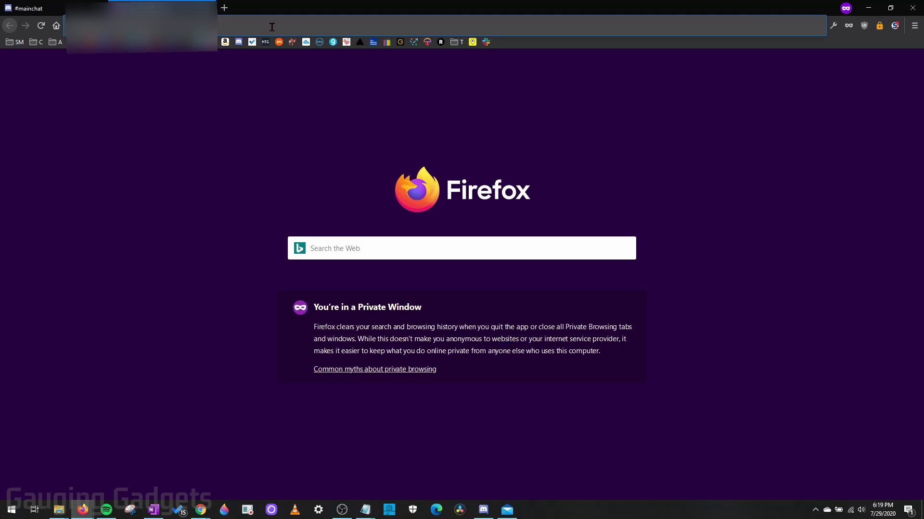
- Load the Discord web app in a Firefox private window
{"action": "left_click", "coordinate": [272, 26]}
{"action": "key", "text": "Return"}
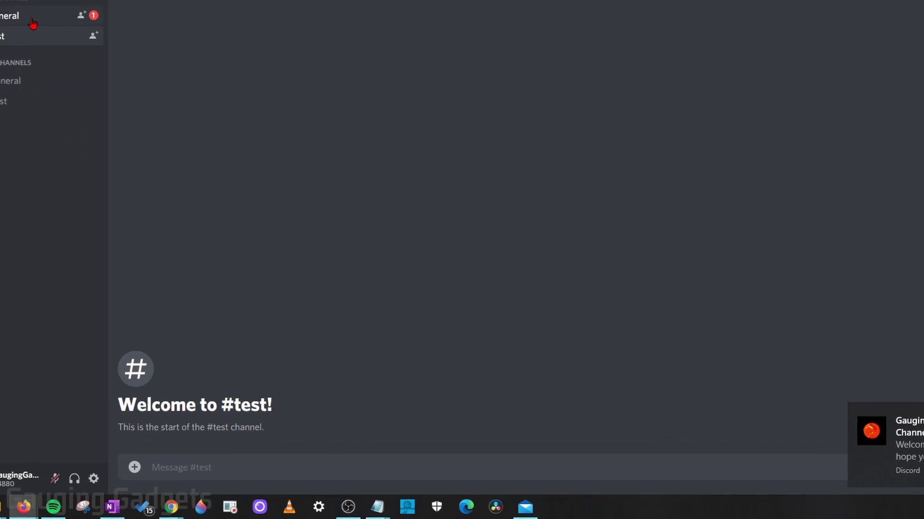
- View MEE6's welcome in #general and its 'Have a great time' direct message
{"action": "left_click", "coordinate": [88, 120]}
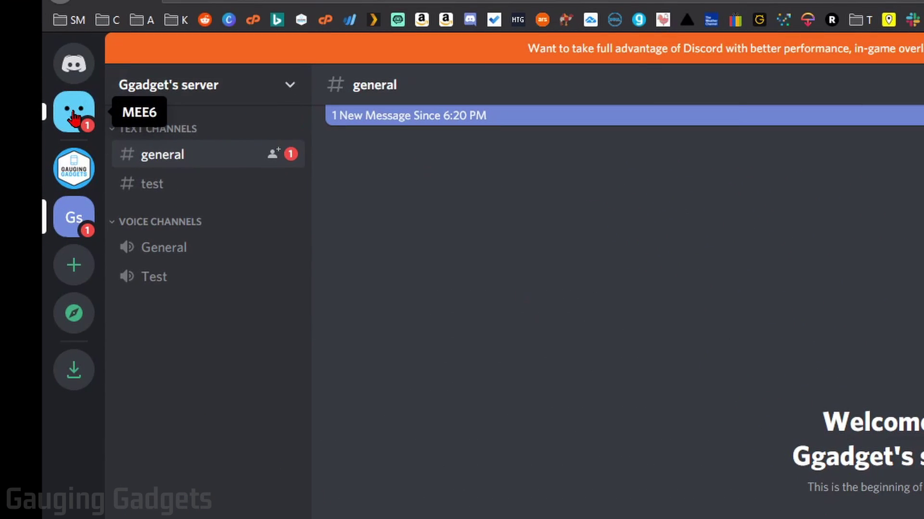
{"action": "left_click", "coordinate": [74, 115]}
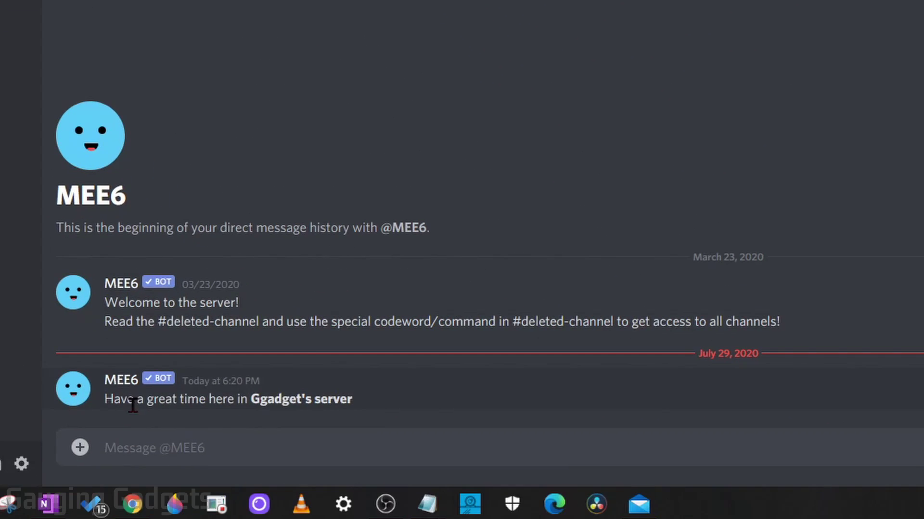